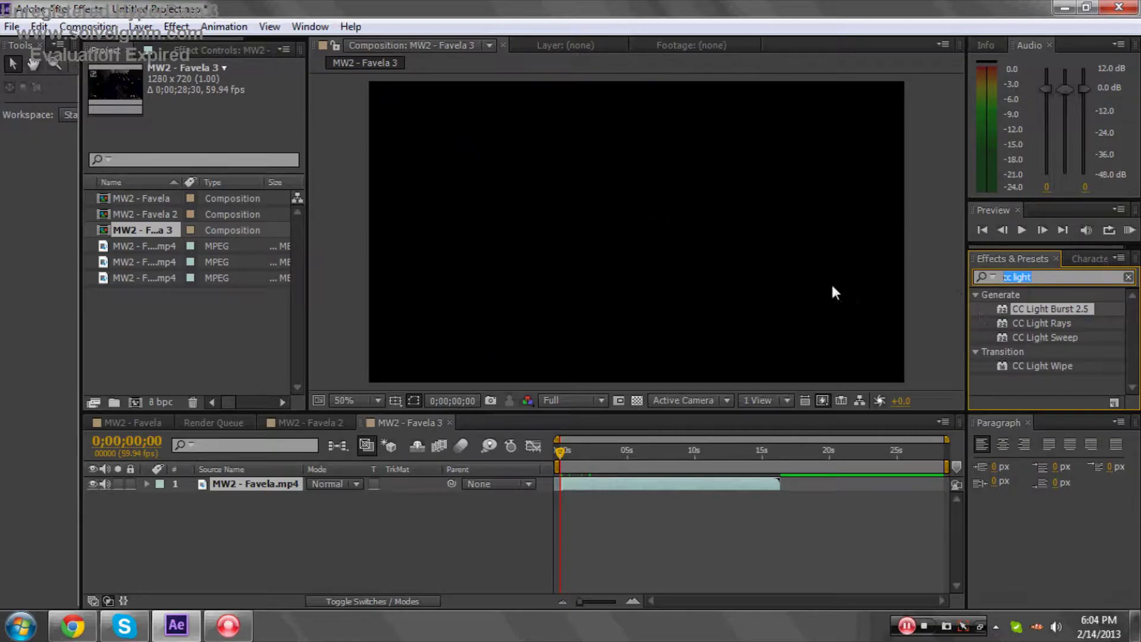
# - Clear the effects search and move the playhead to 0;00;00;45
pyautogui.press('BackSpace')
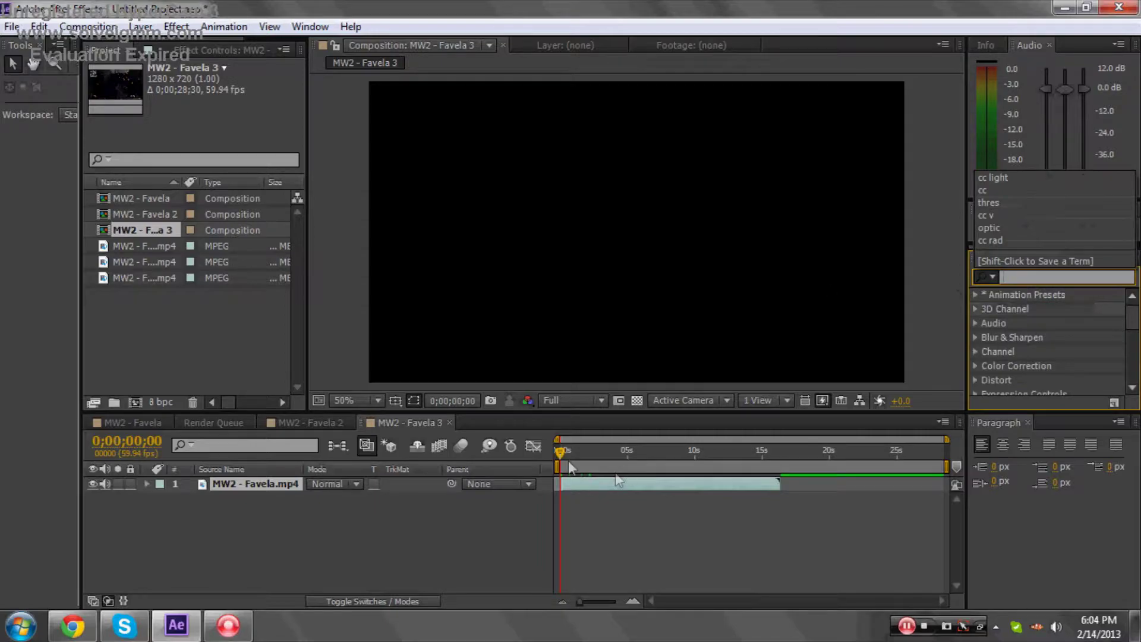
pyautogui.moveTo(561, 452); pyautogui.dragTo(570, 458)
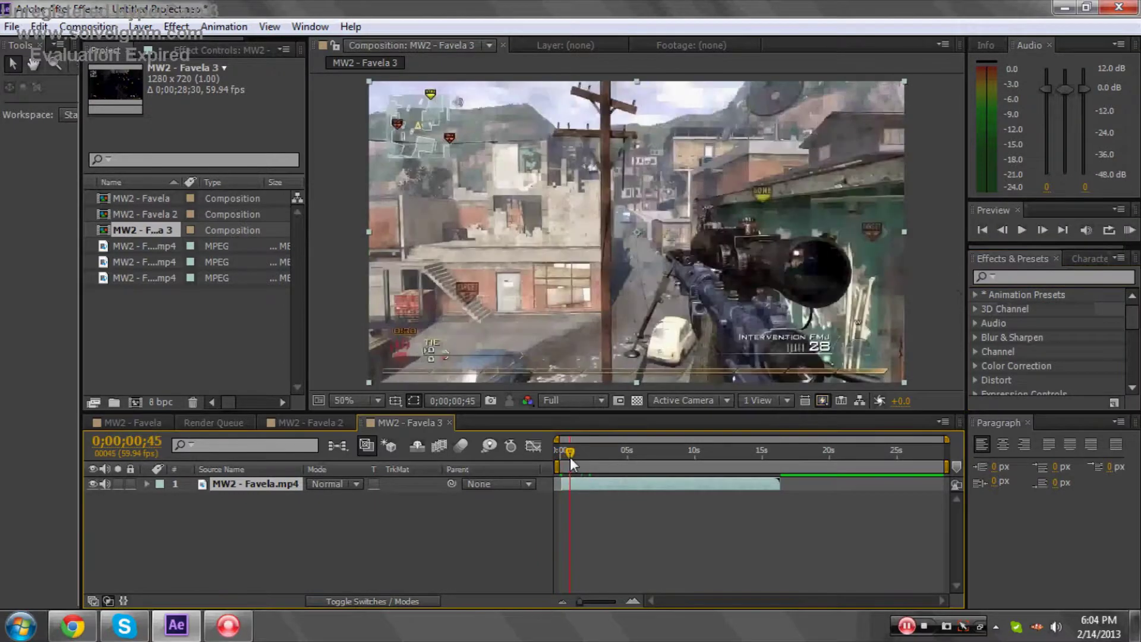
# - Settle on frame 0;00;00;48 and apply CC Light Burst 2.5 to the Favela layer
pyautogui.click(1043, 231)
pyautogui.click(1042, 230)
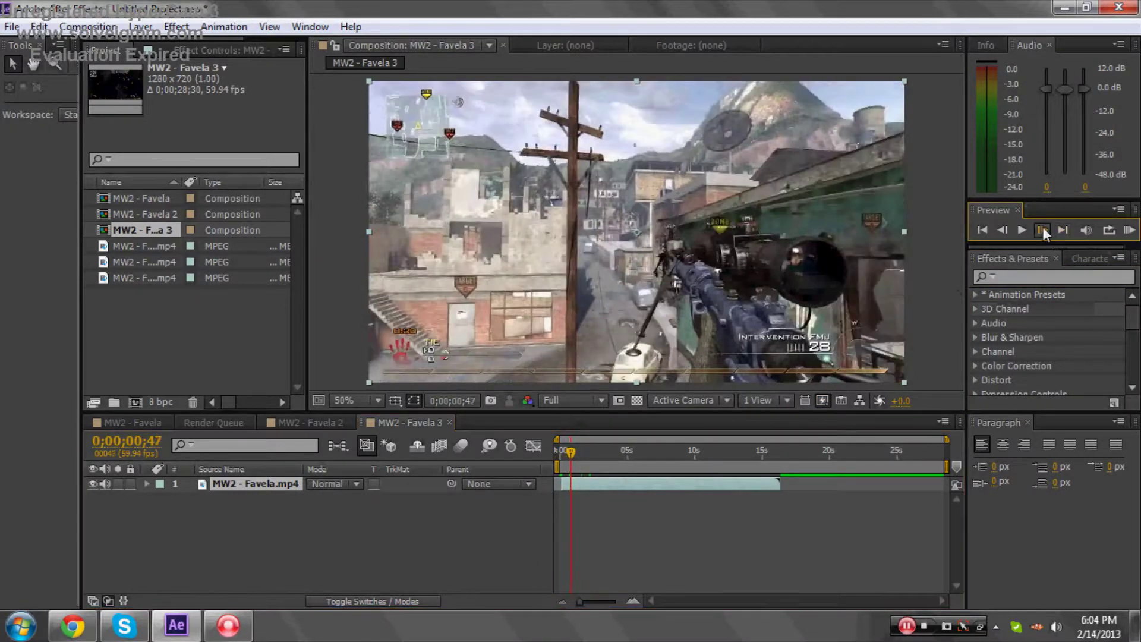
pyautogui.click(1005, 235)
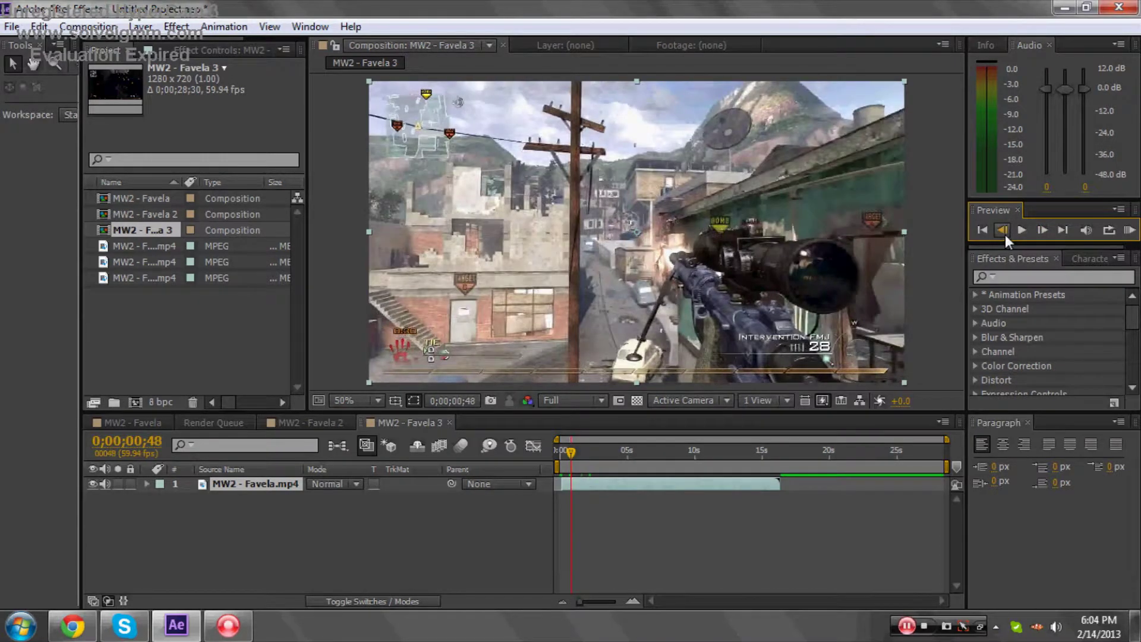
pyautogui.click(1039, 233)
pyautogui.click(1029, 278)
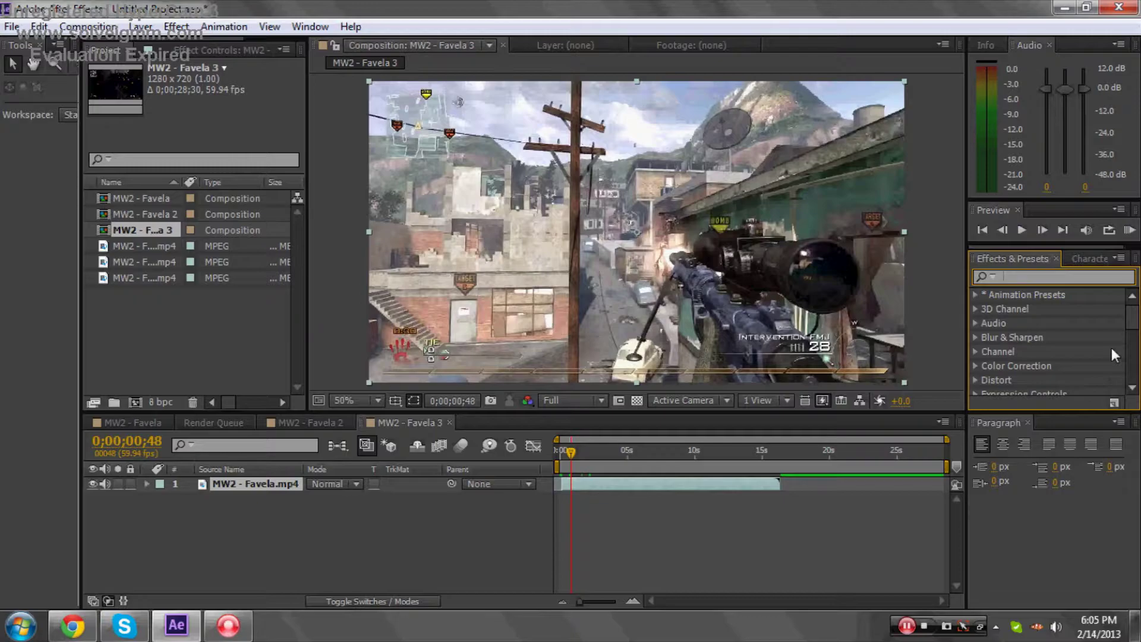
pyautogui.write('cc light bu')
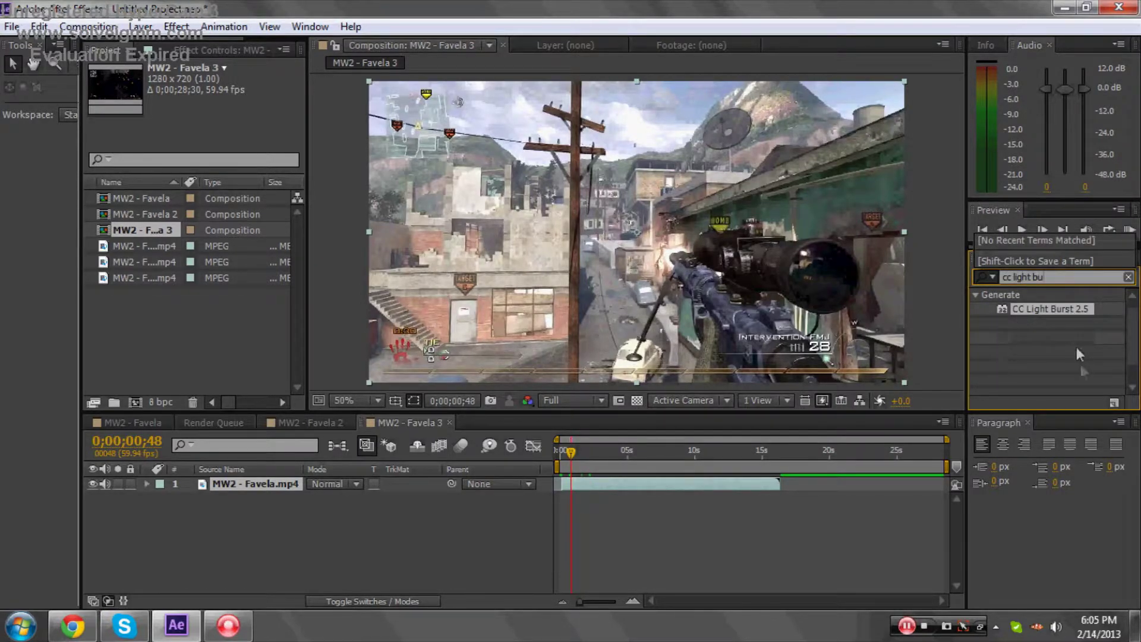
pyautogui.moveTo(1066, 309); pyautogui.dragTo(735, 487)
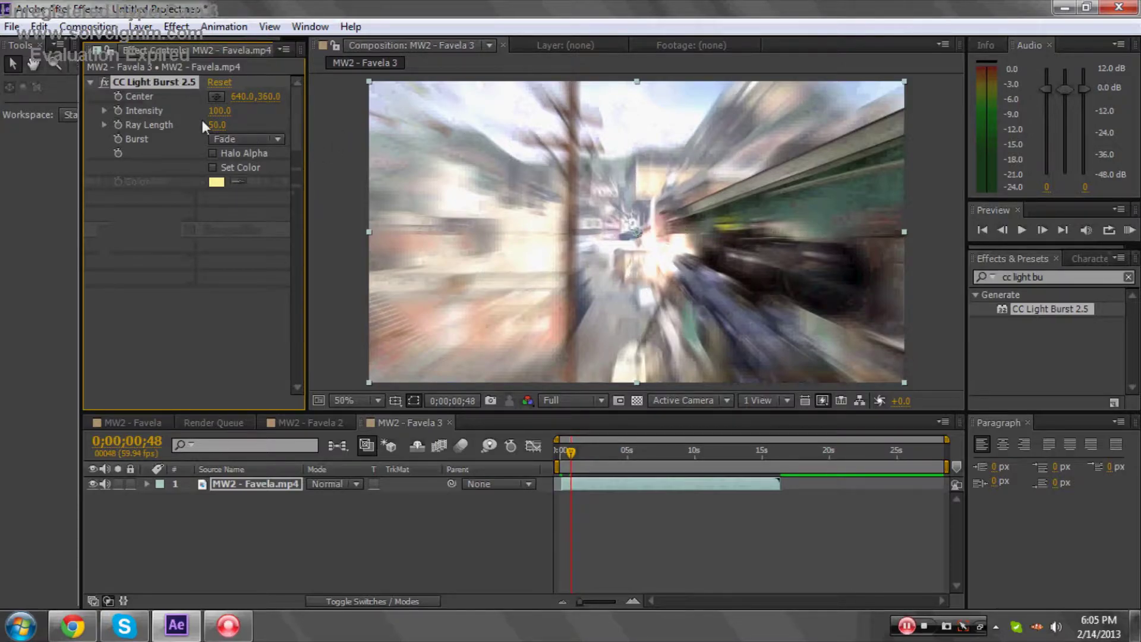
# - Set CC Light Burst Intensity to 500 and Ray Length to 20
pyautogui.click(220, 112)
pyautogui.write('500')
pyautogui.press('Return')
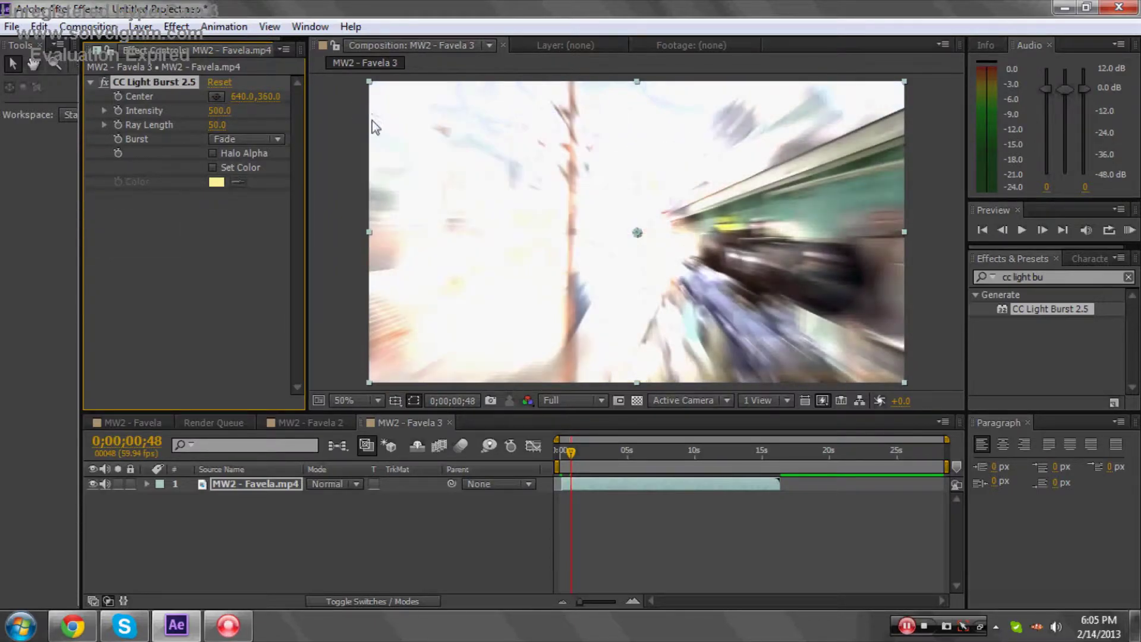
pyautogui.click(218, 125)
pyautogui.write('20')
pyautogui.press('Return')
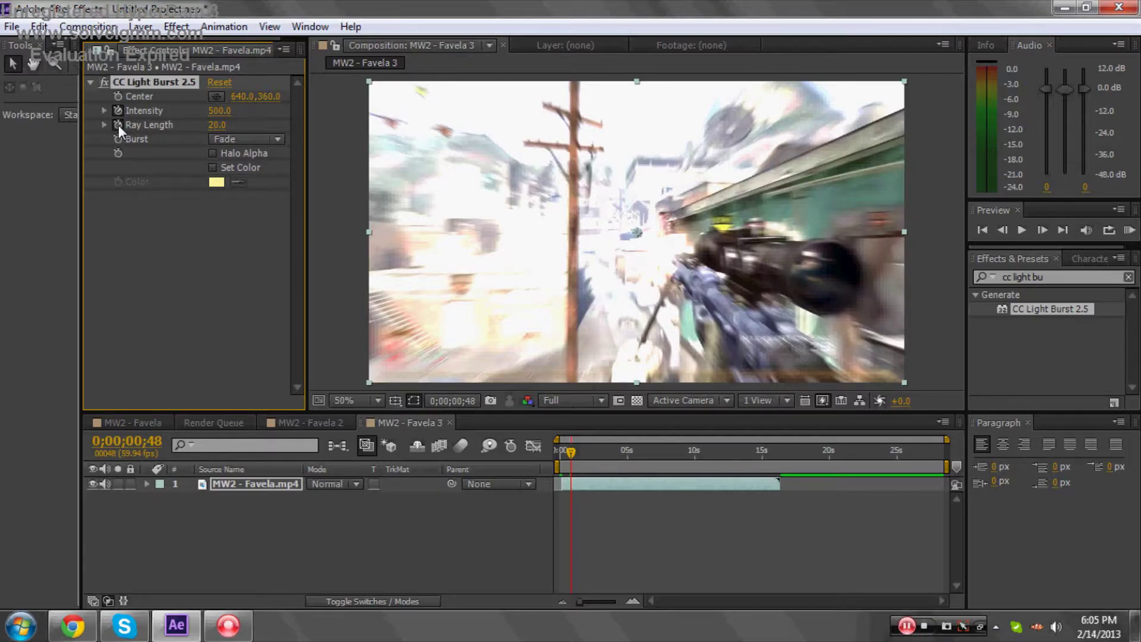
# - Keyframe Intensity 500 and Ray Length 20 at the current frame
pyautogui.click(221, 111)
pyautogui.press('Return')
pyautogui.click(221, 125)
pyautogui.press('Return')
# - Go back two frames to 0;00;00;46 and key Intensity and Ray Length at 0
pyautogui.click(1003, 231)
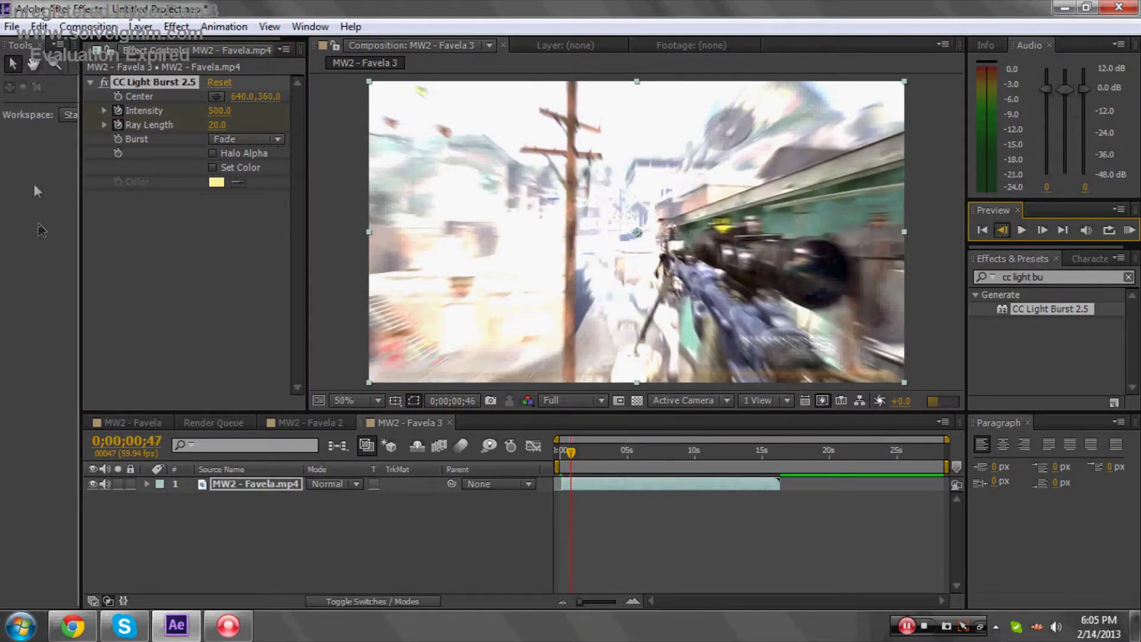
pyautogui.press('pageup')
pyautogui.click(220, 110)
pyautogui.write('0')
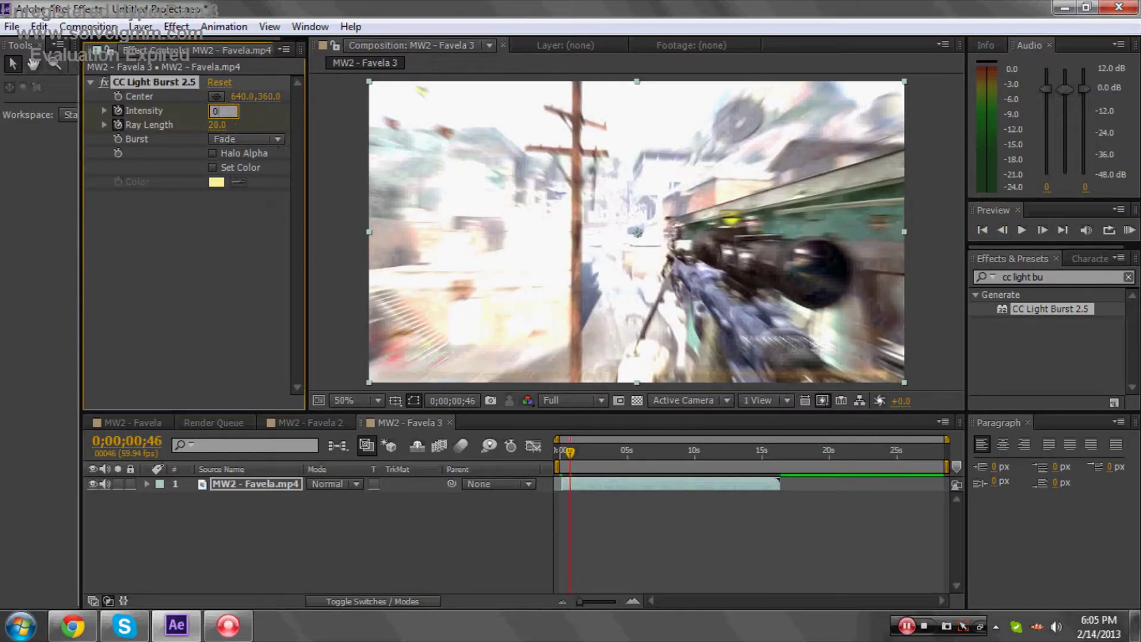
pyautogui.press('Return')
pyautogui.click(221, 125)
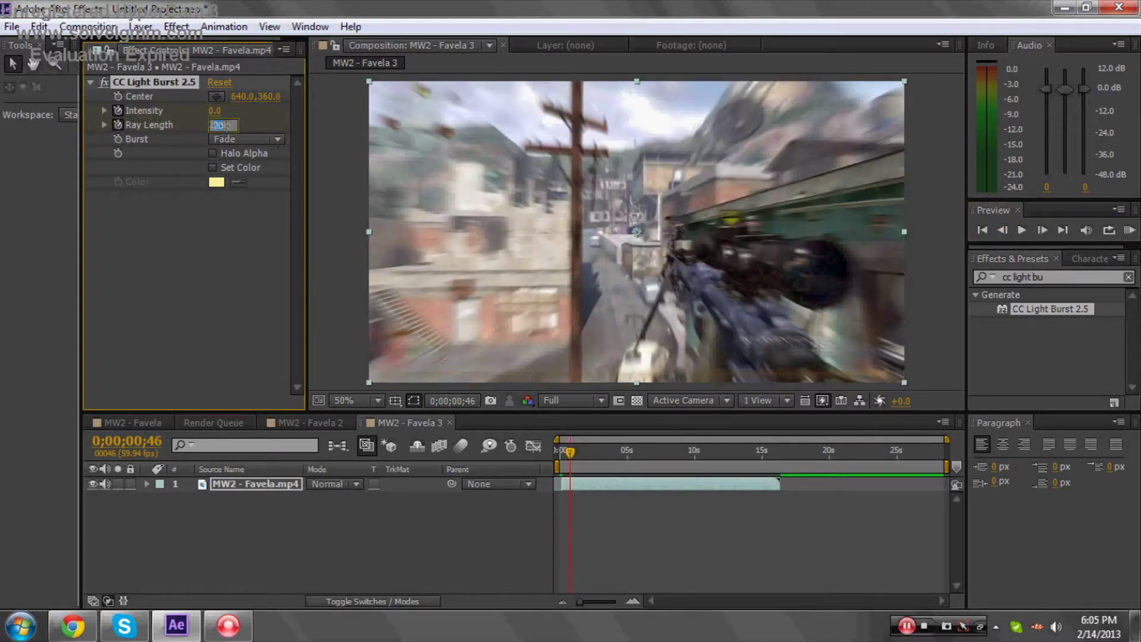
pyautogui.write('0')
pyautogui.press('Return')
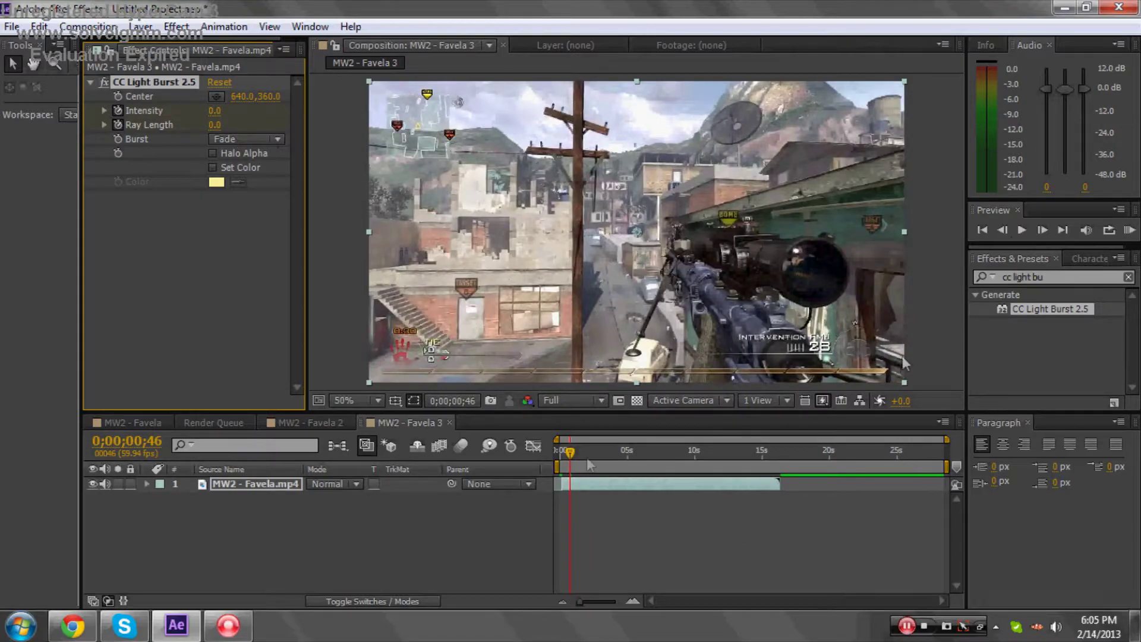
# - Move the playhead forward to frame 0;00;01;12
pyautogui.click(1043, 230)
pyautogui.click(1042, 230)
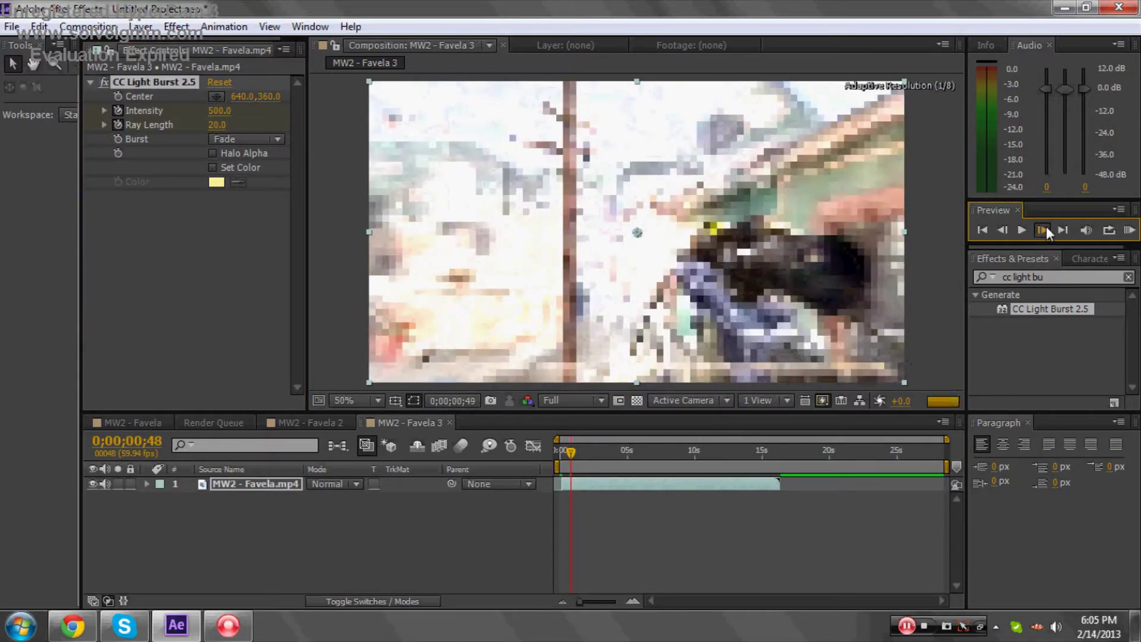
pyautogui.click(1043, 230)
pyautogui.click(1042, 231)
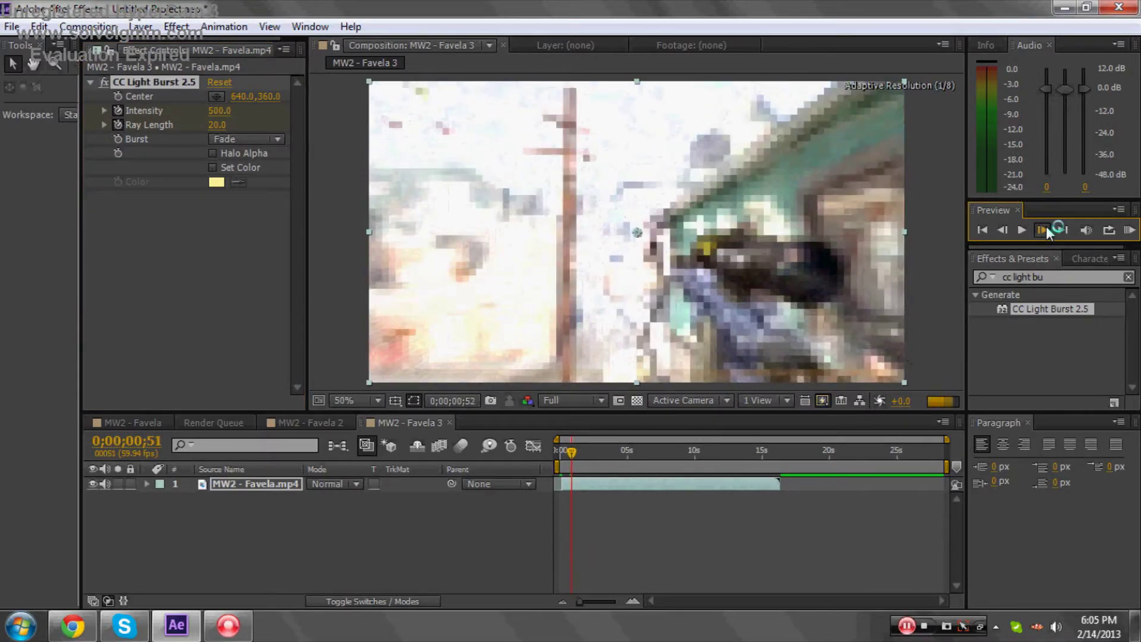
pyautogui.click(1042, 230)
pyautogui.click(1046, 231)
pyautogui.click(1046, 233)
pyautogui.click(1045, 232)
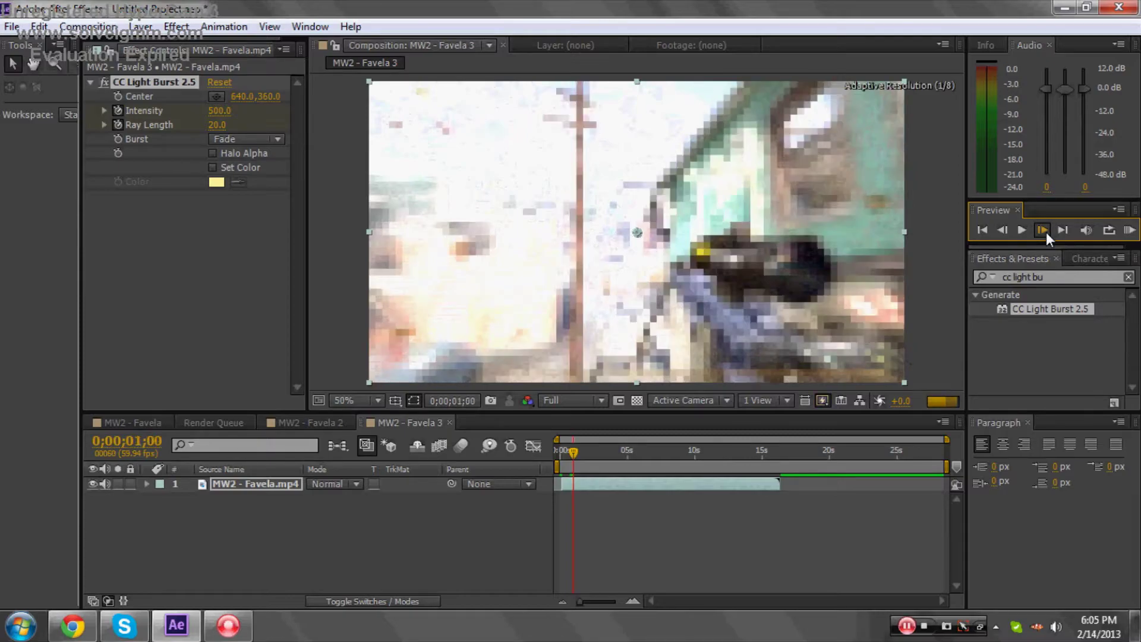
pyautogui.click(1047, 232)
pyautogui.click(1046, 232)
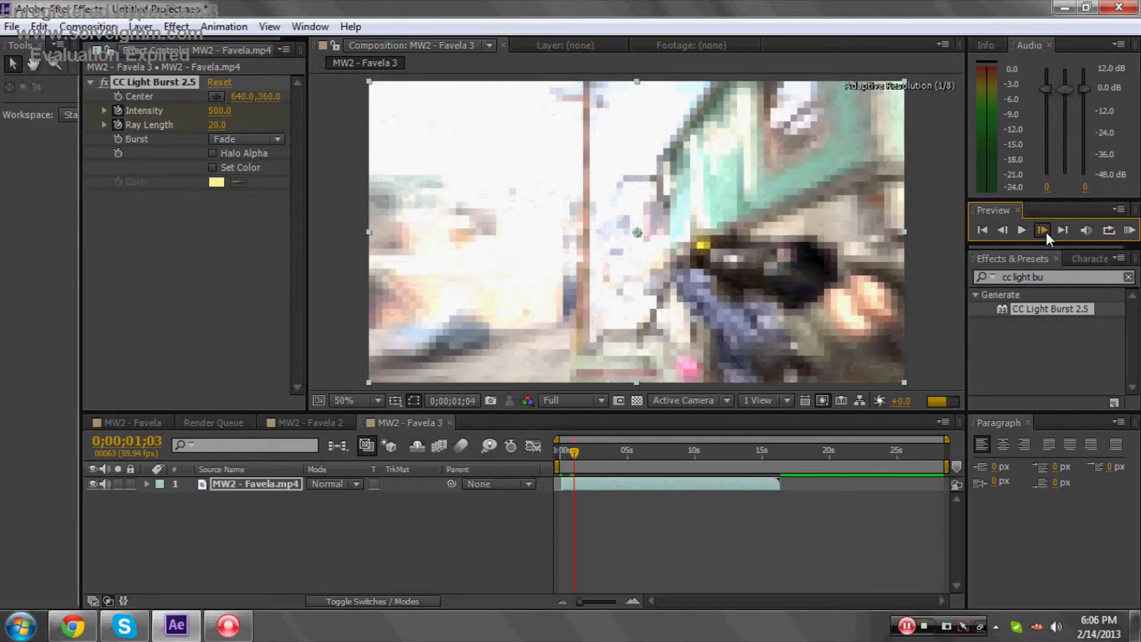
pyautogui.click(1046, 232)
pyautogui.press('space')
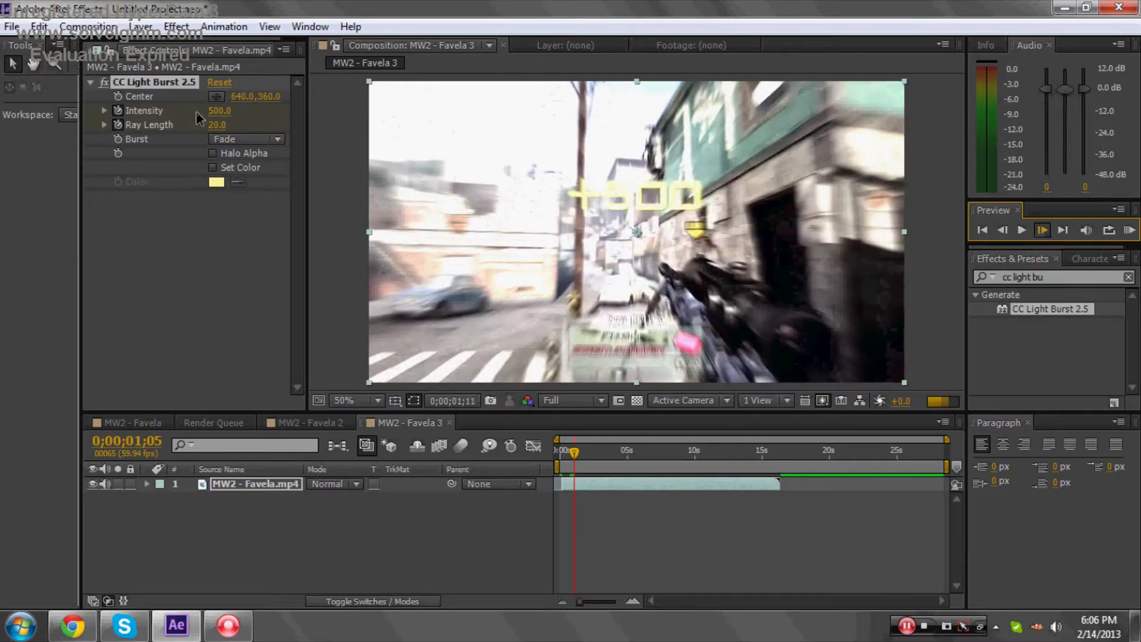
pyautogui.press('space')
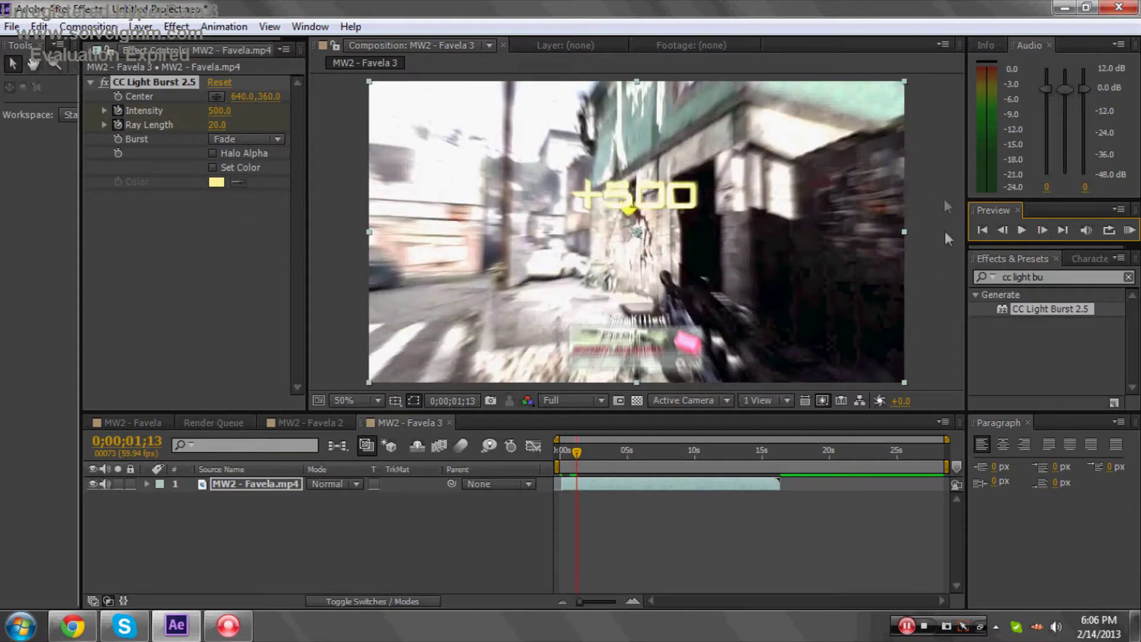
pyautogui.click(998, 231)
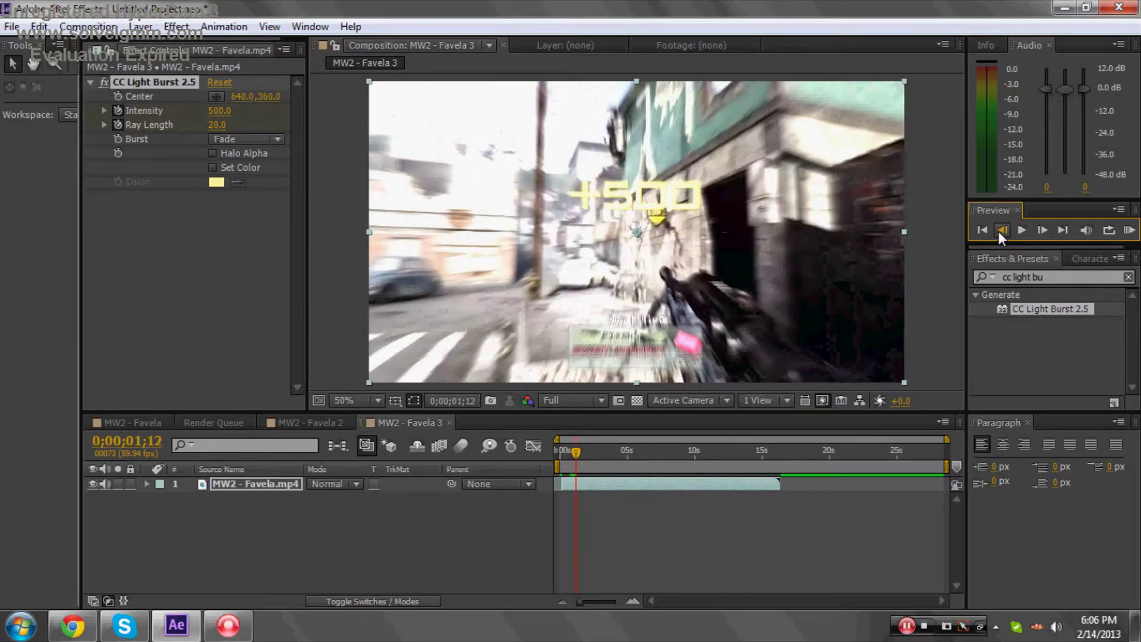
# - Key Intensity and Ray Length at 0 to end the burst
pyautogui.click(220, 111)
pyautogui.write('0')
pyautogui.press('Return')
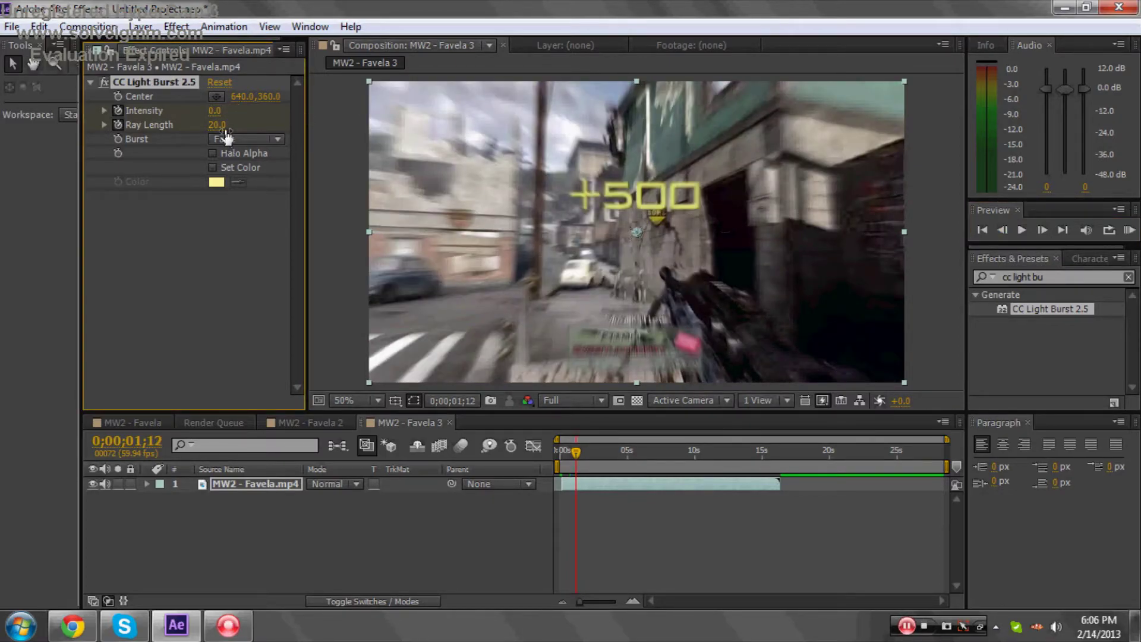
pyautogui.click(218, 125)
pyautogui.write('0')
pyautogui.press('Return')
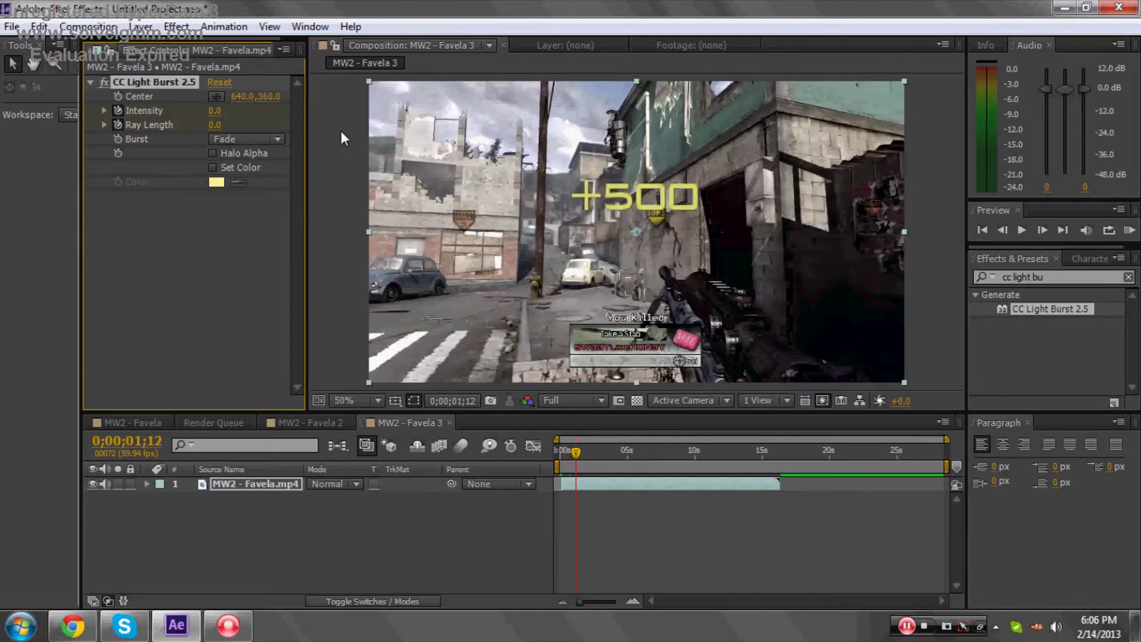
pyautogui.click(1005, 232)
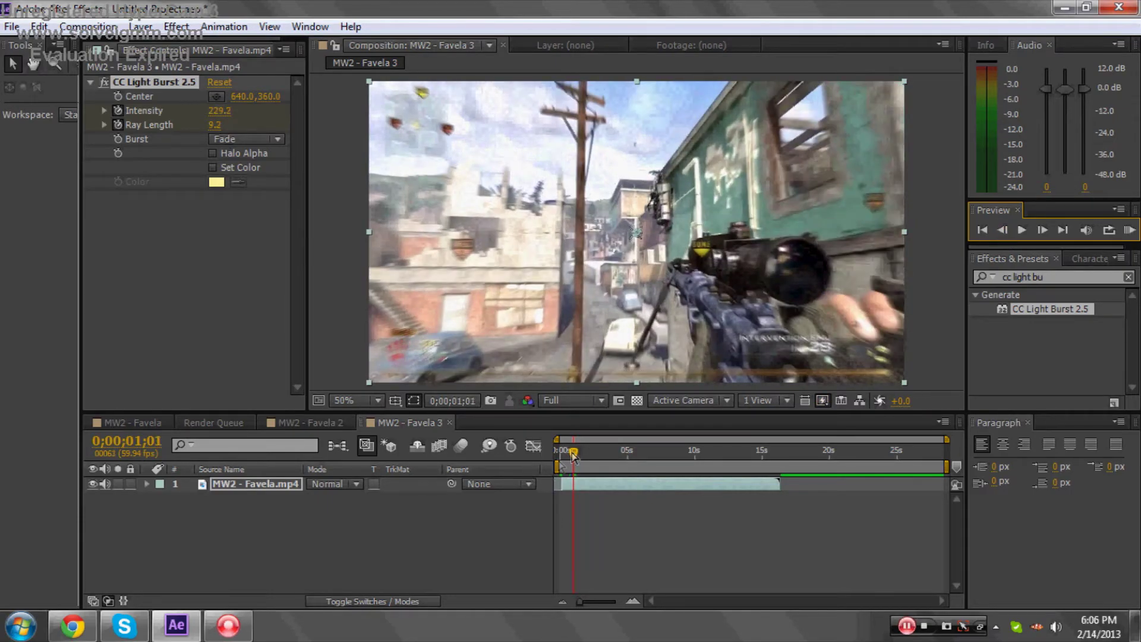
pyautogui.moveTo(571, 451); pyautogui.dragTo(554, 451)
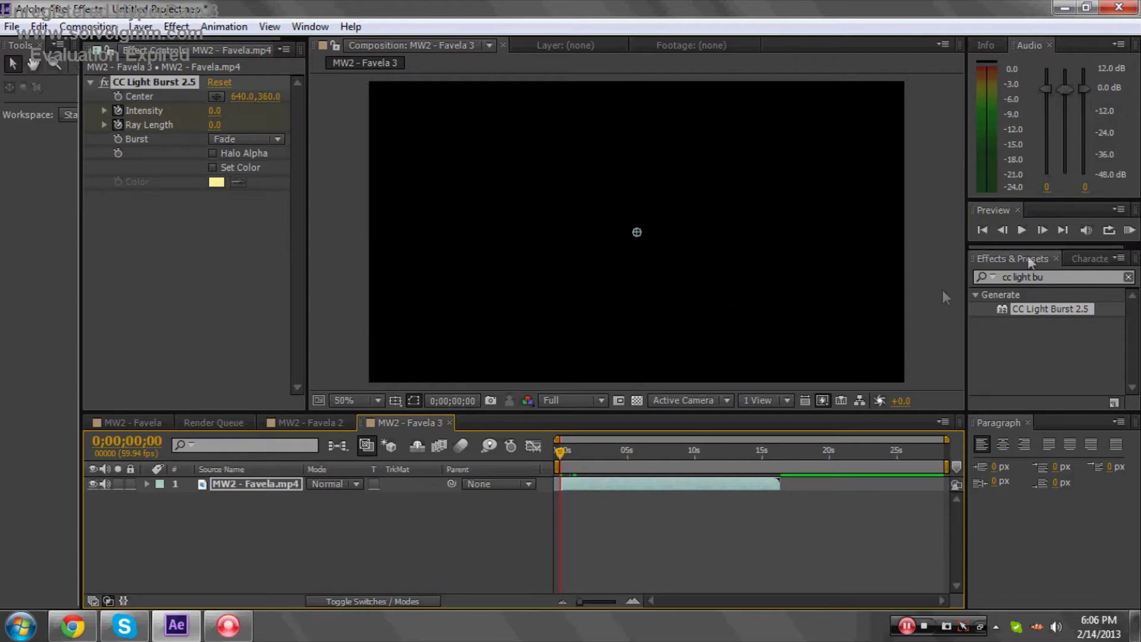
pyautogui.click(1130, 230)
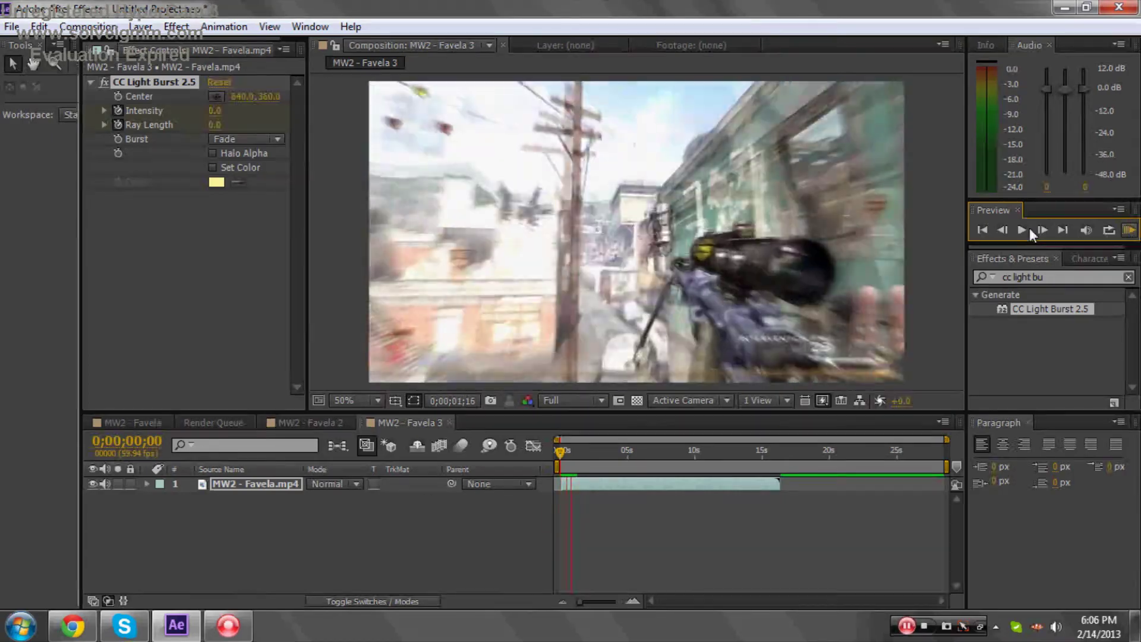
pyautogui.click(1030, 229)
pyautogui.click(1030, 230)
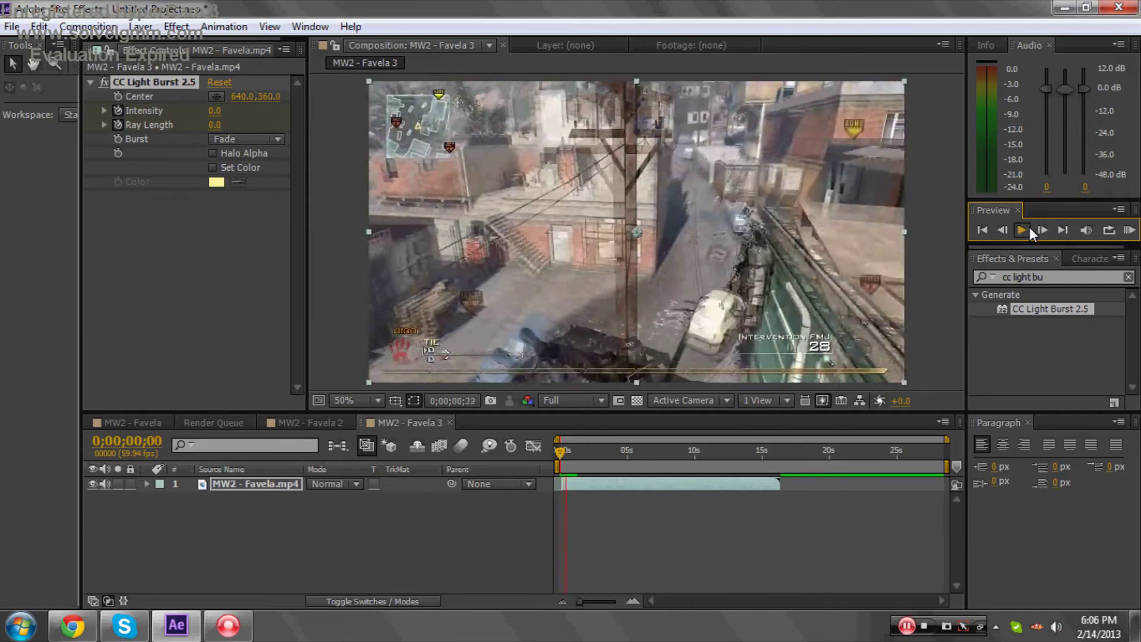